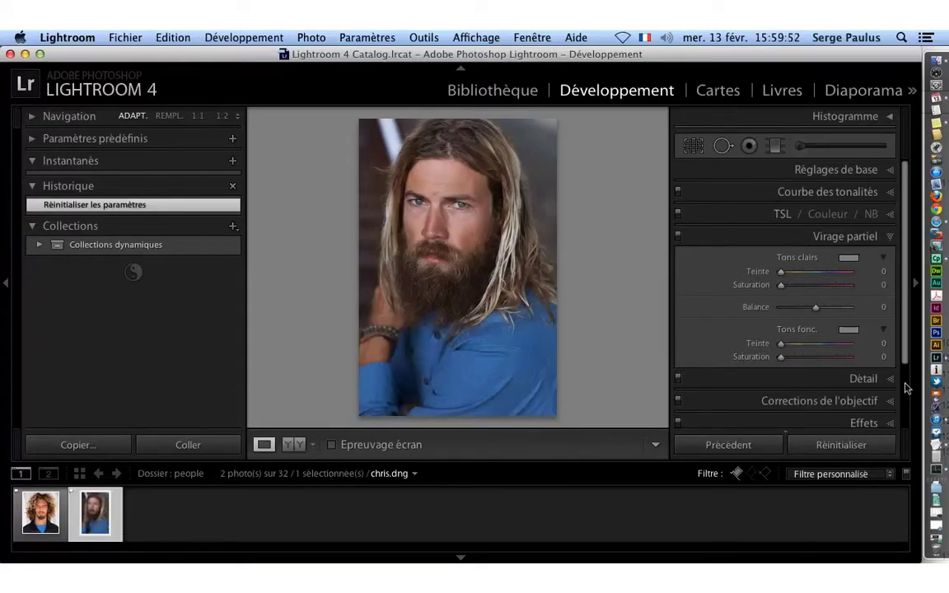
Step: Collapse the Virage partiel (split toning) section in the Develop panel
click(889, 237)
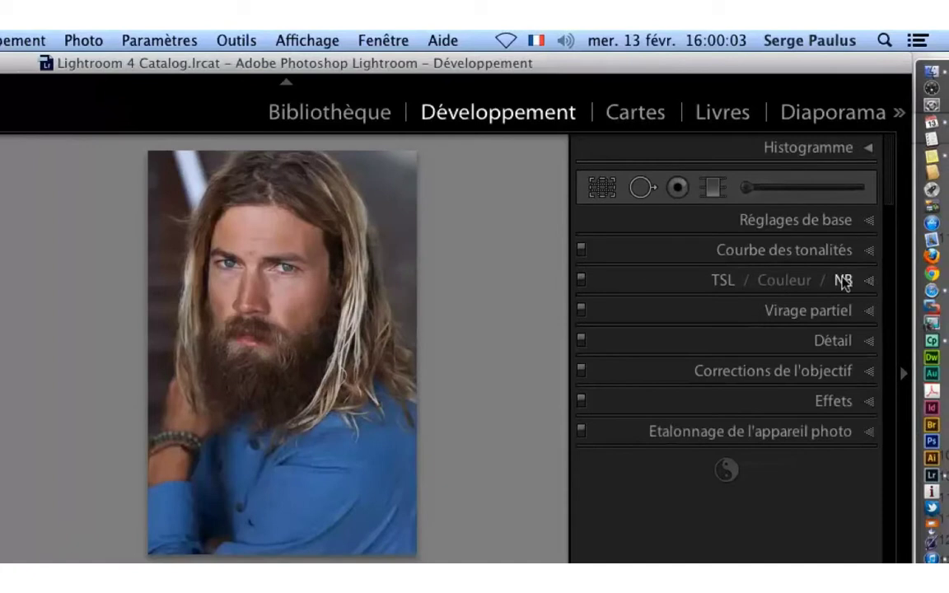
Step: Switch the portrait to NB (black and white), testing the Rouge slider and returning it to 0
click(844, 283)
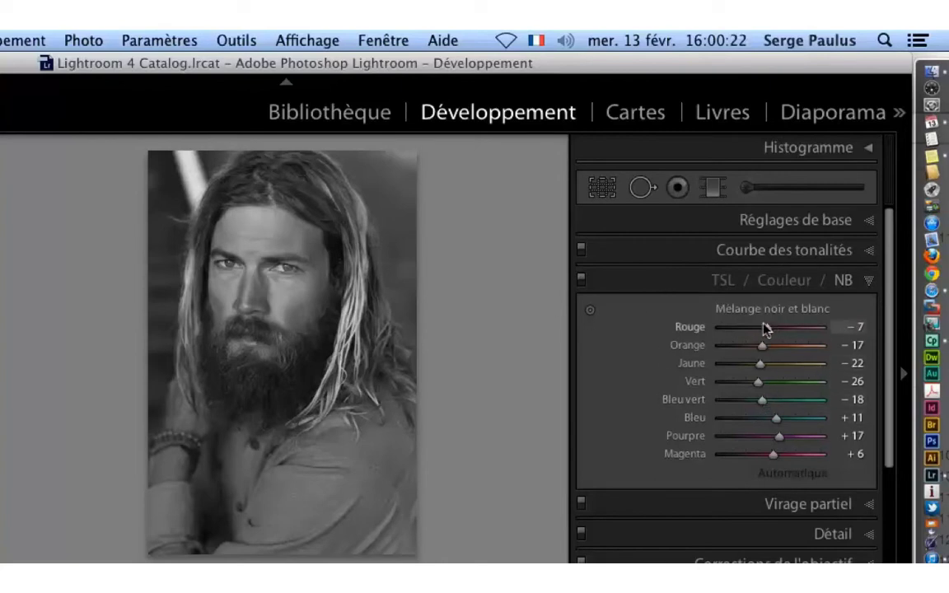
mouse_move(765, 328)
mouse_down()
mouse_move(815, 330)
mouse_move(768, 330)
mouse_up()
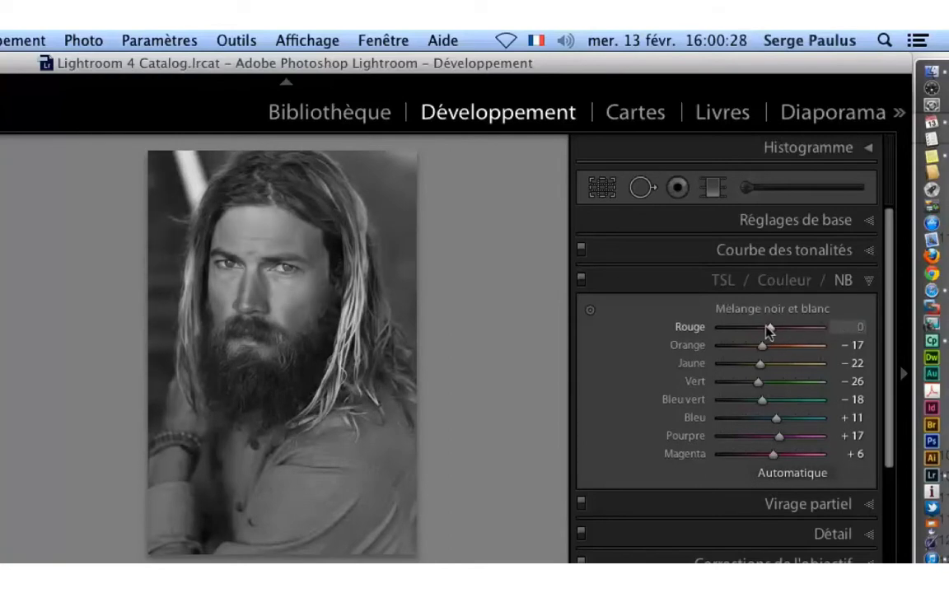
Step: Use the targeted adjustment tool on face and shirt to set Rouge +40 and Bleu +14
click(589, 309)
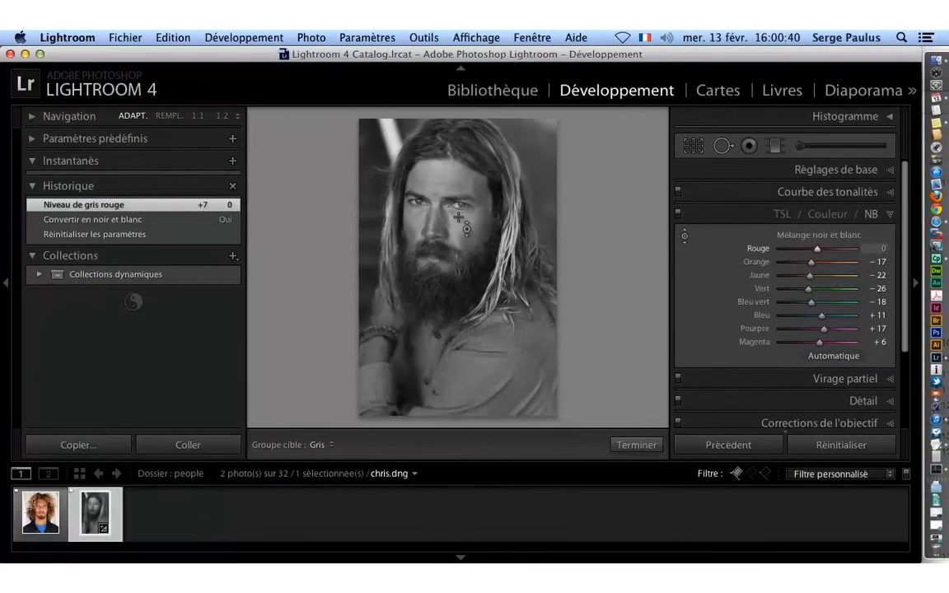
mouse_move(417, 198)
mouse_down()
mouse_move(456, 138)
mouse_move(452, 120)
mouse_move(445, 281)
mouse_up()
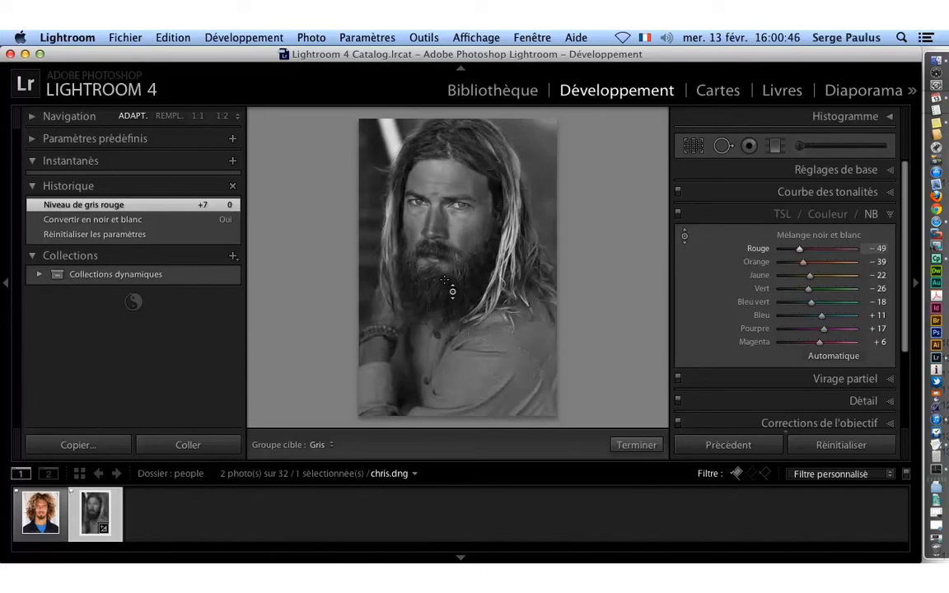
drag(445, 281, 404, 160)
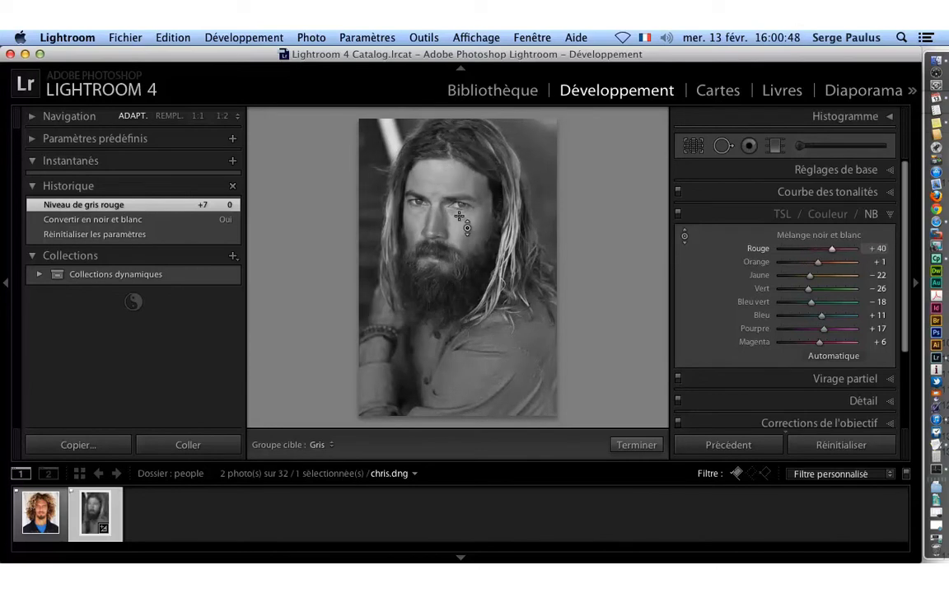
mouse_move(438, 341)
mouse_down()
mouse_move(486, 414)
mouse_move(491, 387)
mouse_up()
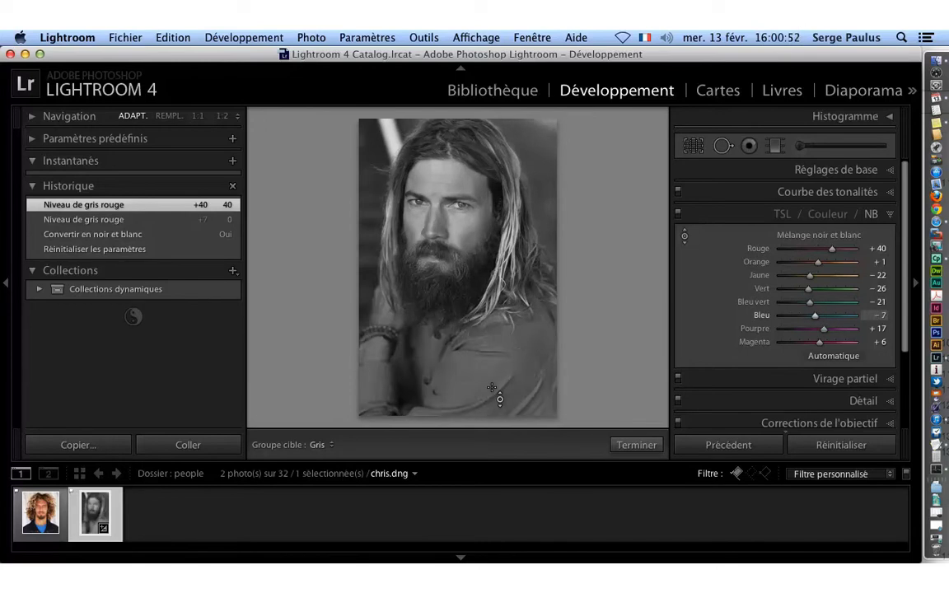
drag(491, 387, 484, 369)
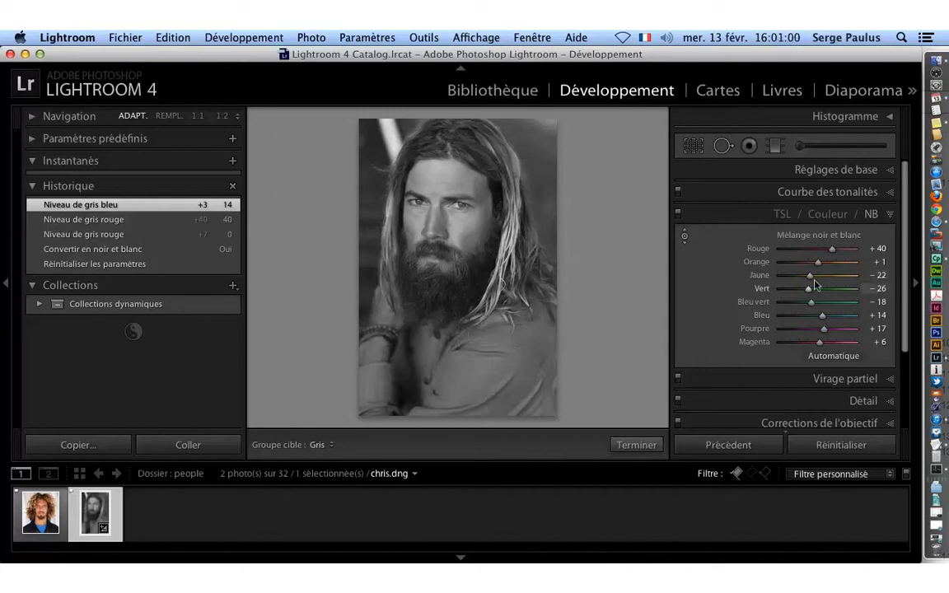
Step: Set tone curve Tons clairs +44 and Teintes sombres −26, then switch the curve off
click(885, 193)
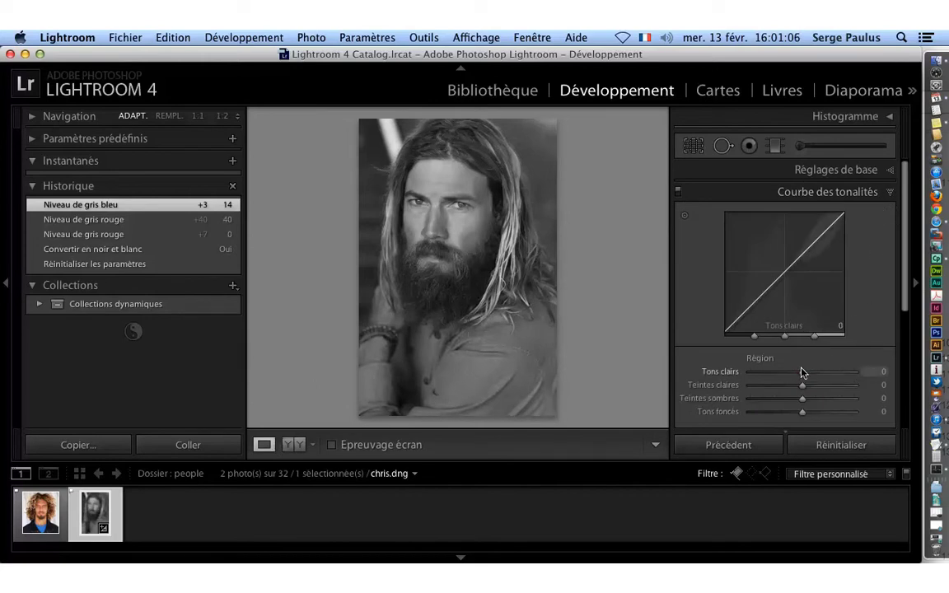
drag(798, 371, 821, 370)
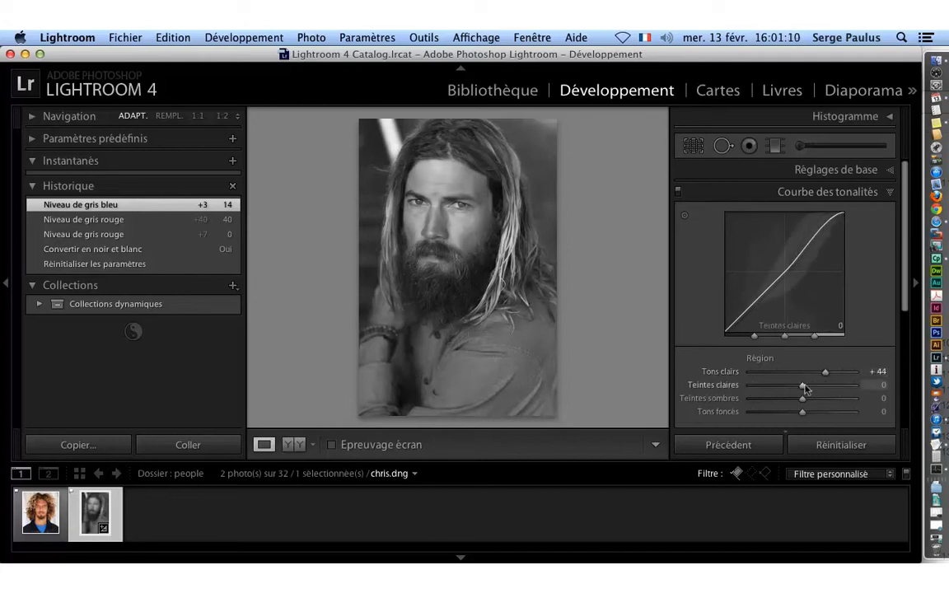
drag(800, 396, 786, 399)
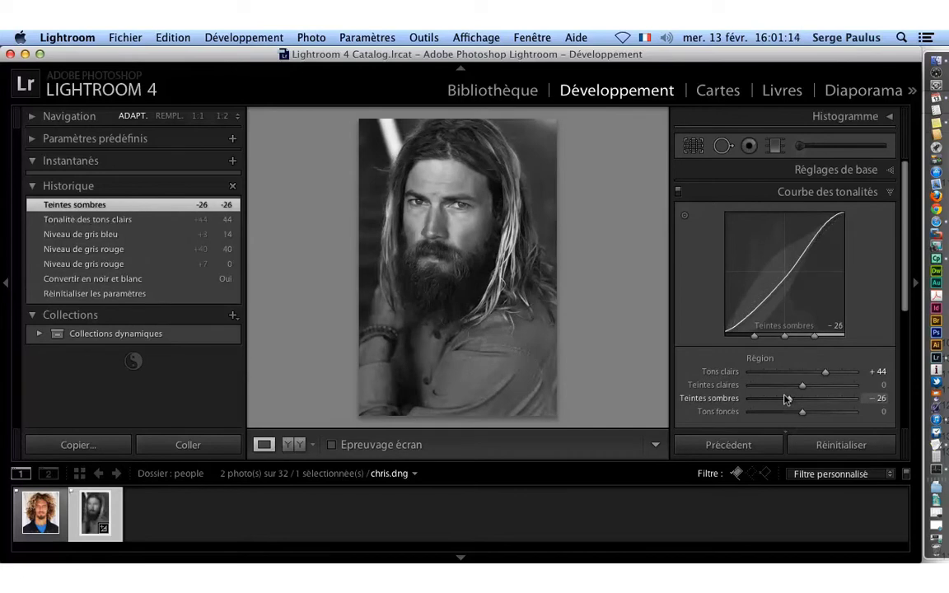
click(677, 192)
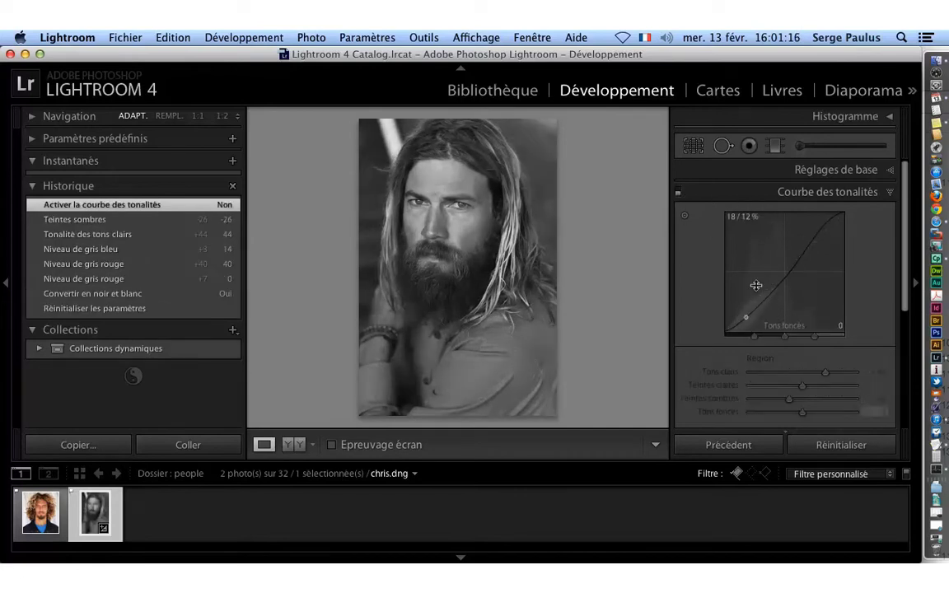
scroll(901, 254, down, 1)
drag(902, 254, 900, 372)
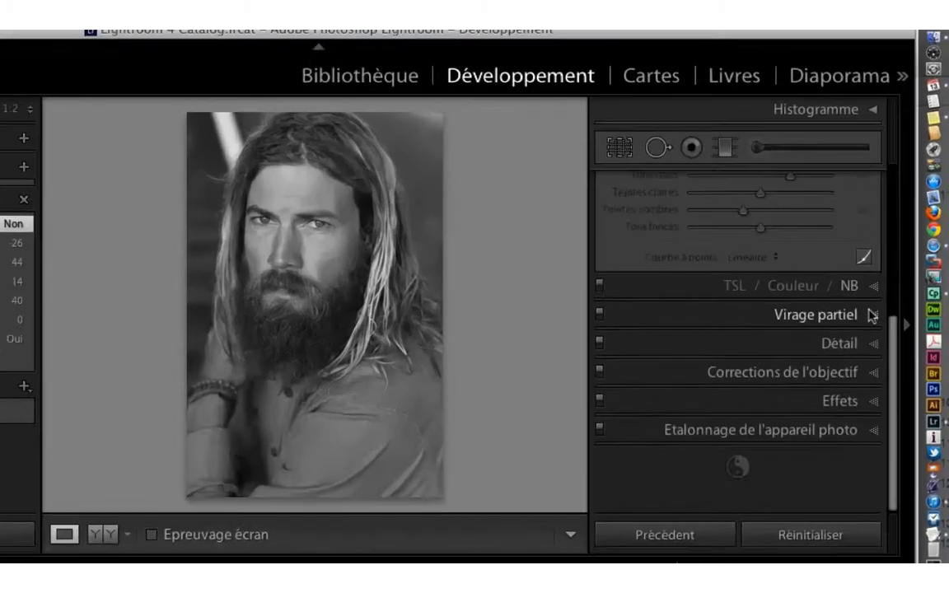
Step: Tint the highlights in Virage partiel with Teinte 39 and Saturation 14
click(887, 275)
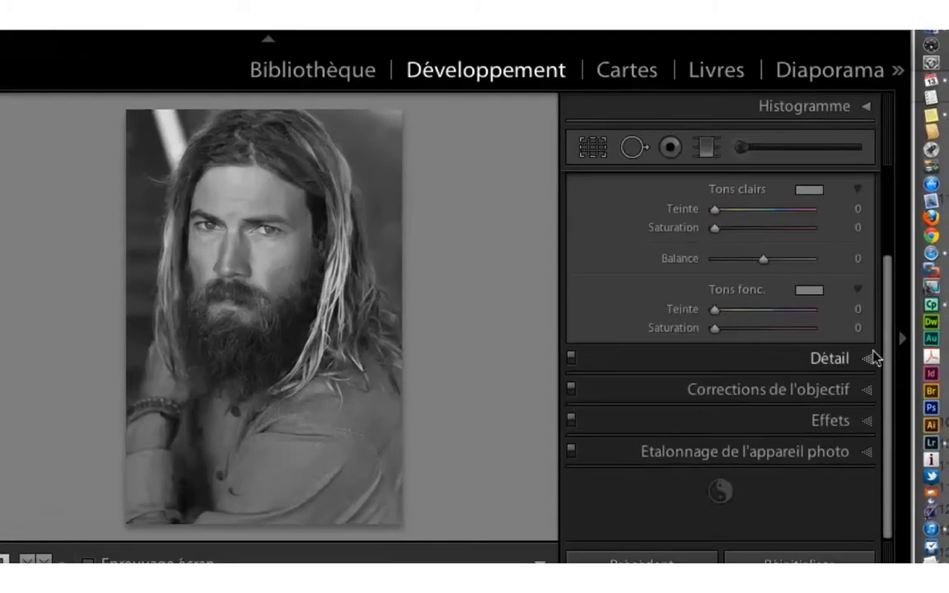
drag(879, 289, 890, 201)
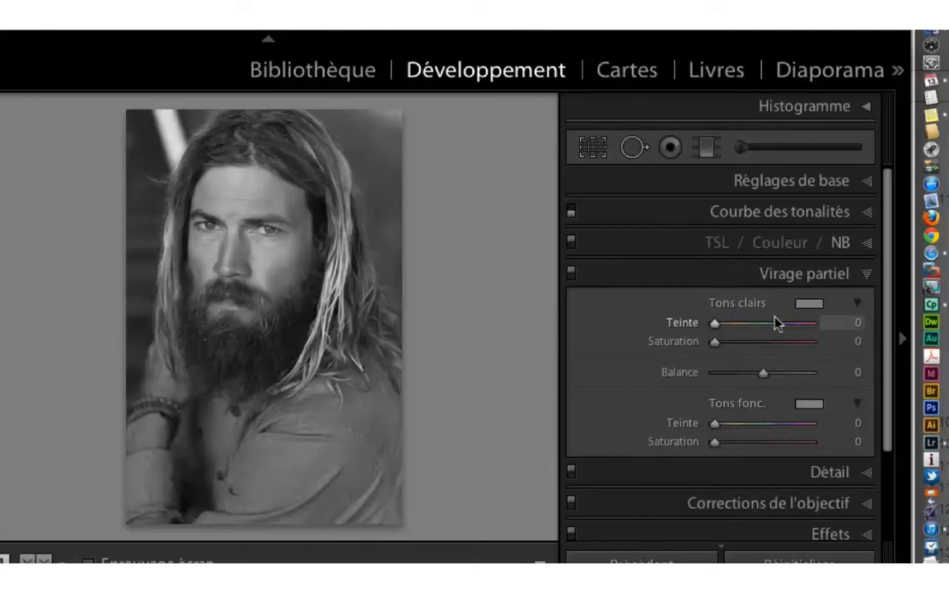
drag(713, 323, 720, 324)
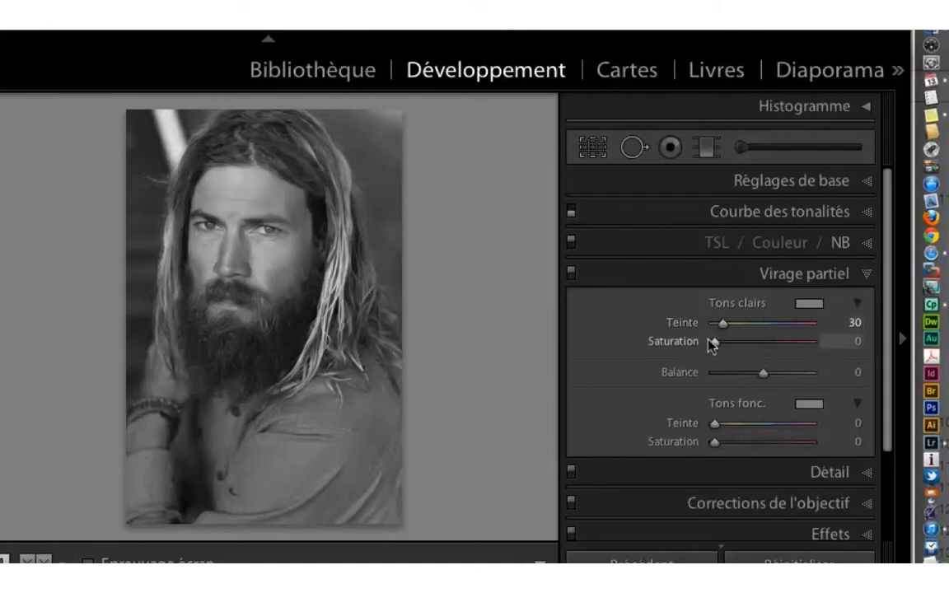
mouse_move(713, 343)
mouse_down()
mouse_move(741, 341)
mouse_move(719, 341)
mouse_move(729, 341)
mouse_move(730, 323)
mouse_move(720, 322)
mouse_up()
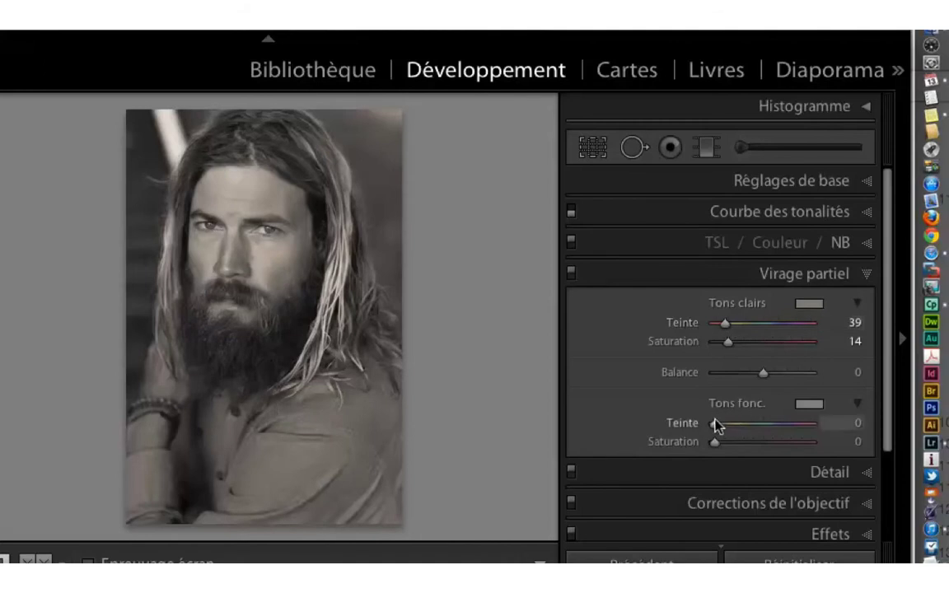
Step: Set shadow hue 257 saturation 3, balance −4, highlight saturation 9, then toggle split toning off and on
drag(713, 425, 781, 422)
drag(713, 442, 725, 440)
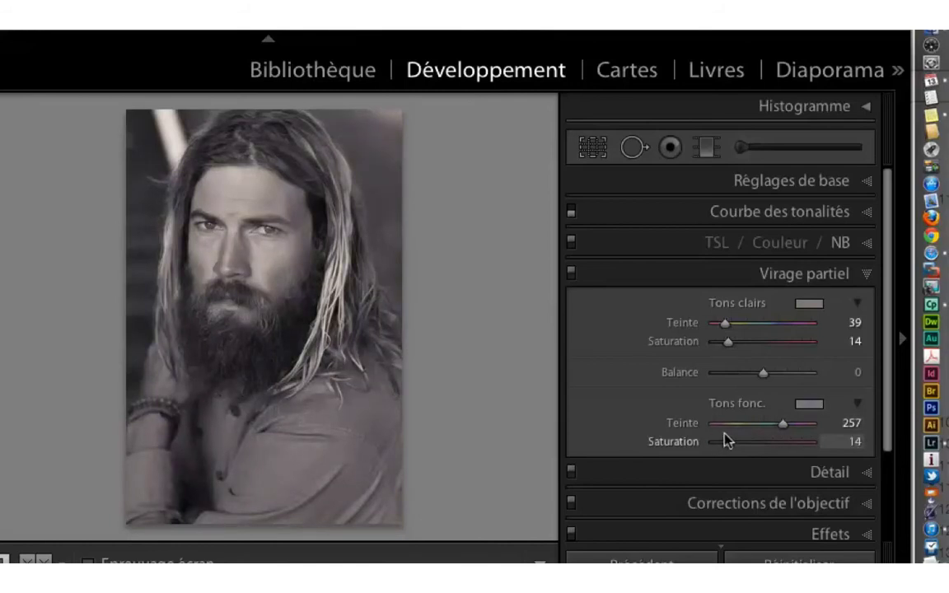
mouse_move(763, 372)
mouse_down()
mouse_move(709, 367)
mouse_move(811, 374)
mouse_move(755, 375)
mouse_move(755, 366)
mouse_up()
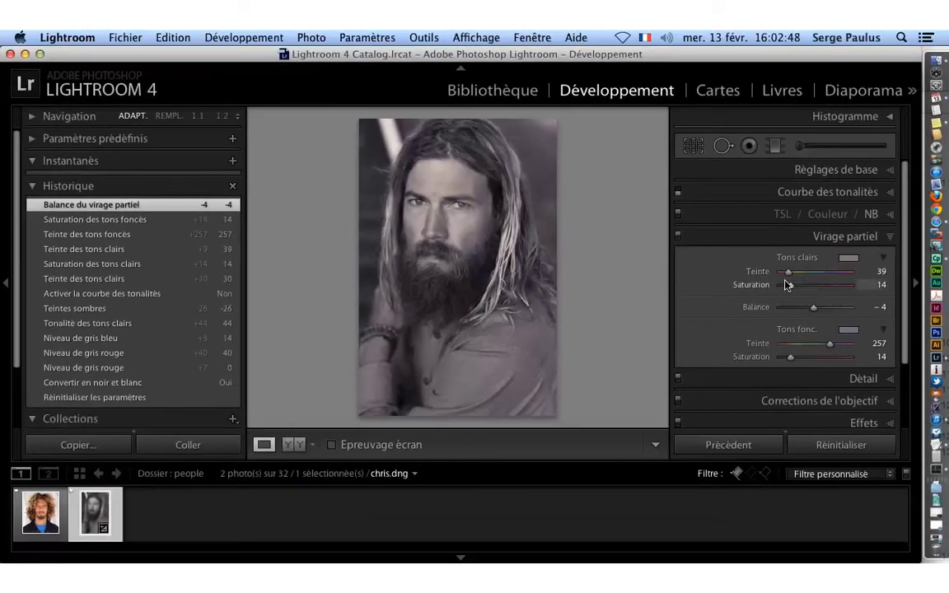
drag(791, 284, 786, 284)
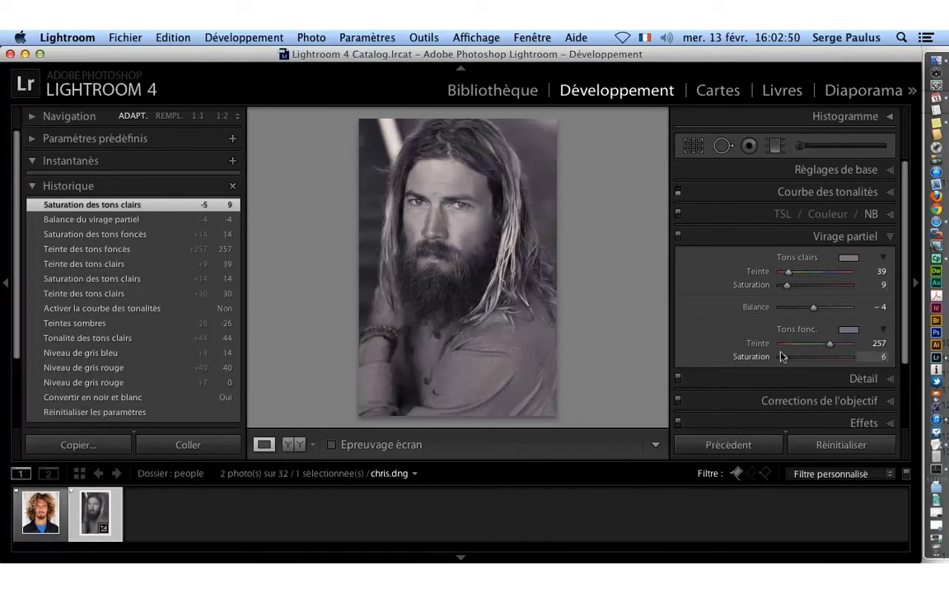
drag(790, 357, 782, 357)
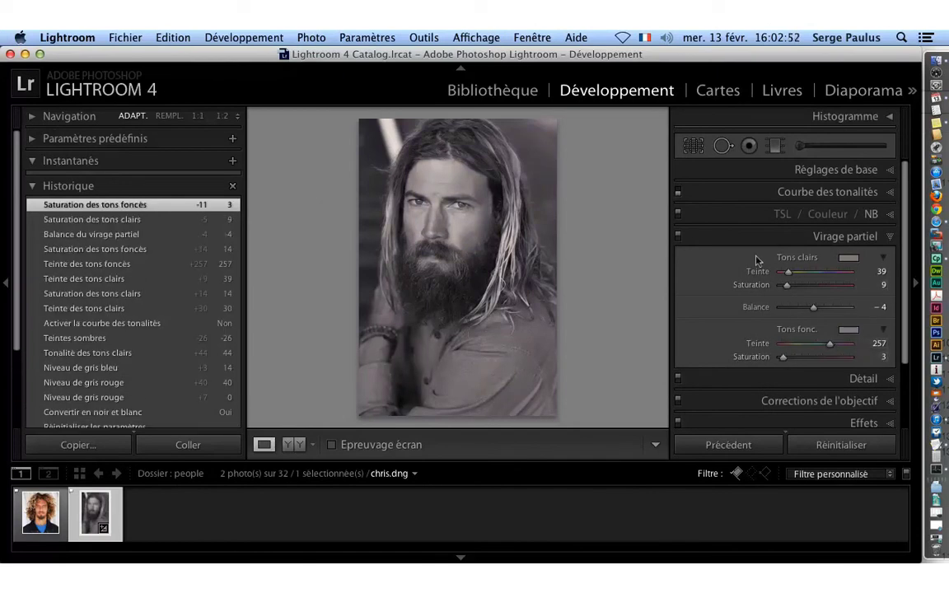
click(677, 237)
click(677, 237)
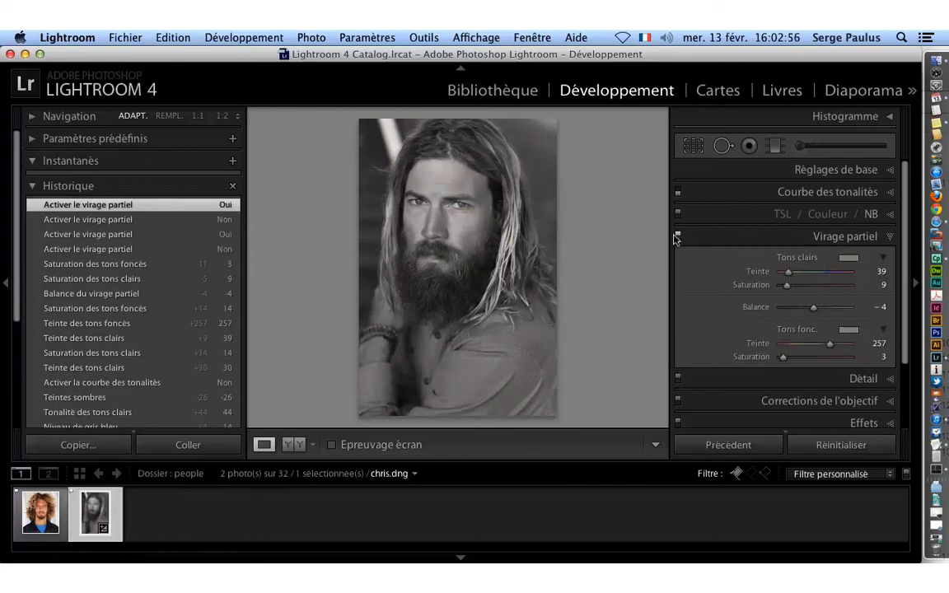